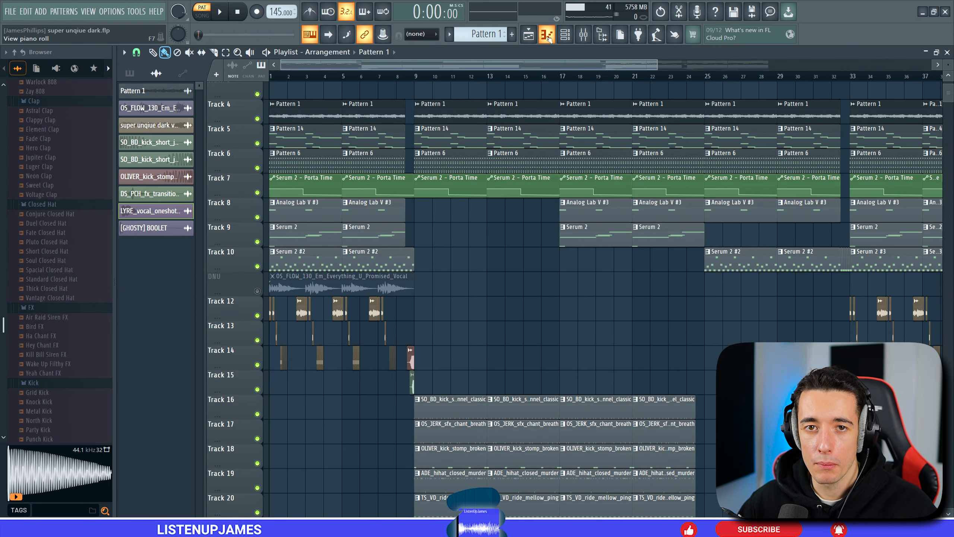
# Open Pattern 1's piano roll and set its scale highlighting to A# Minor Natural (Aeolian)
pyautogui.click(547, 37)
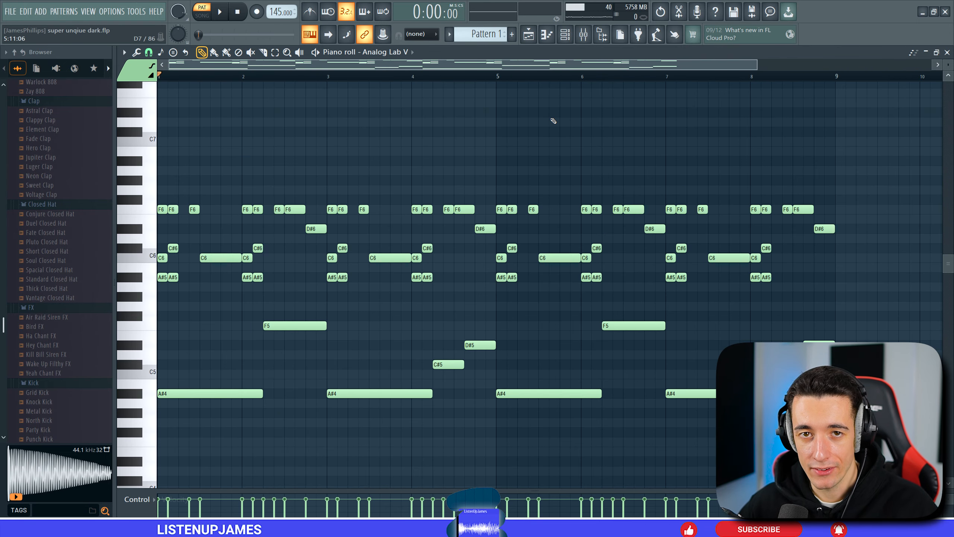
pyautogui.scroll(2, 326, 123)
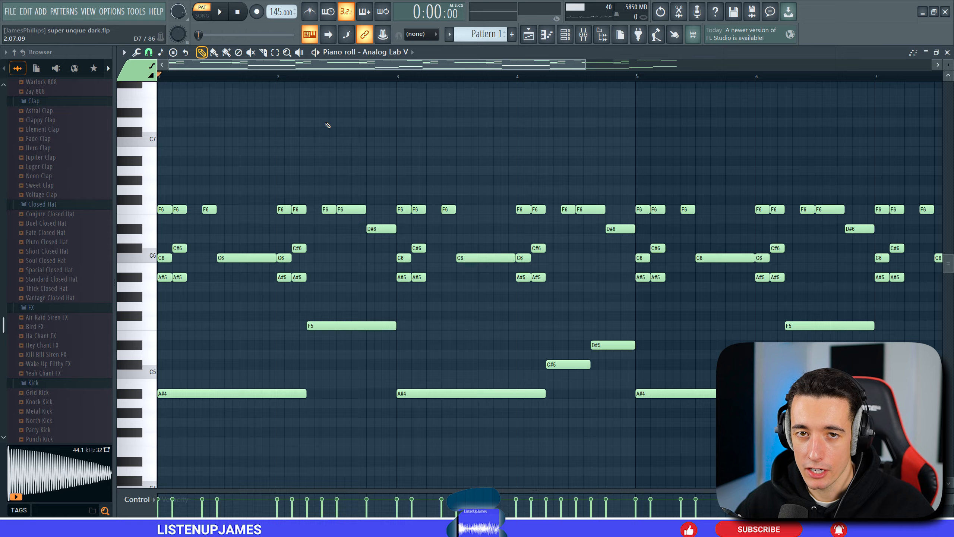
pyautogui.click(124, 52)
pyautogui.moveTo(151, 103)
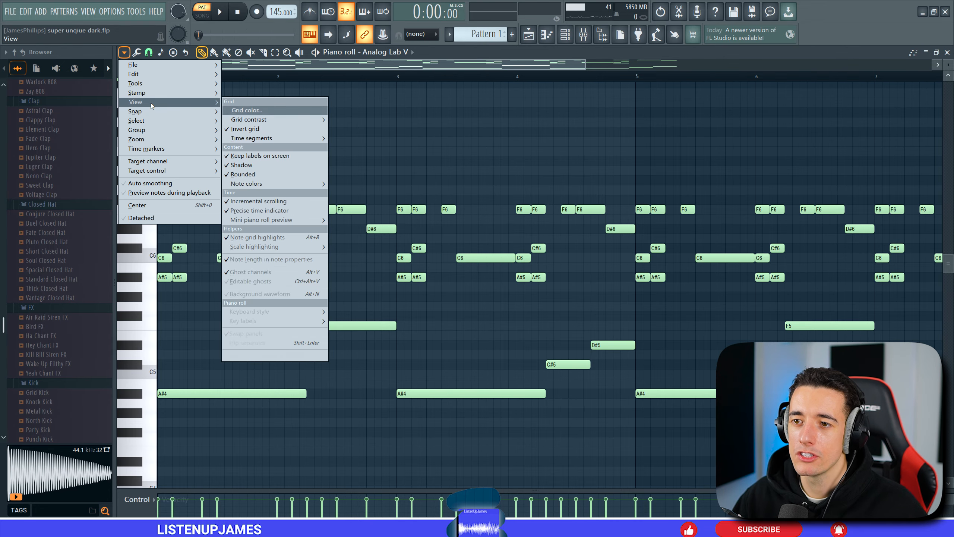
pyautogui.moveTo(320, 244)
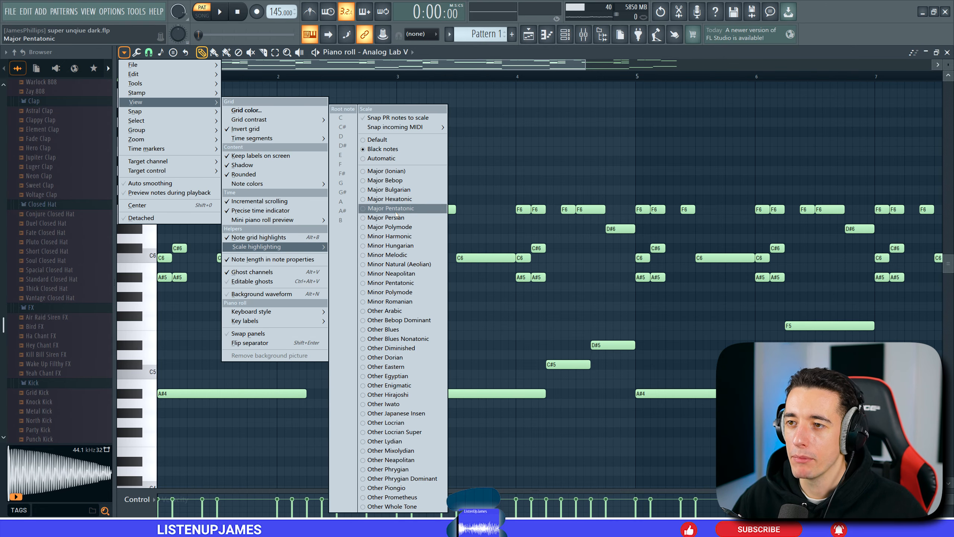
pyautogui.click(412, 265)
pyautogui.click(342, 211)
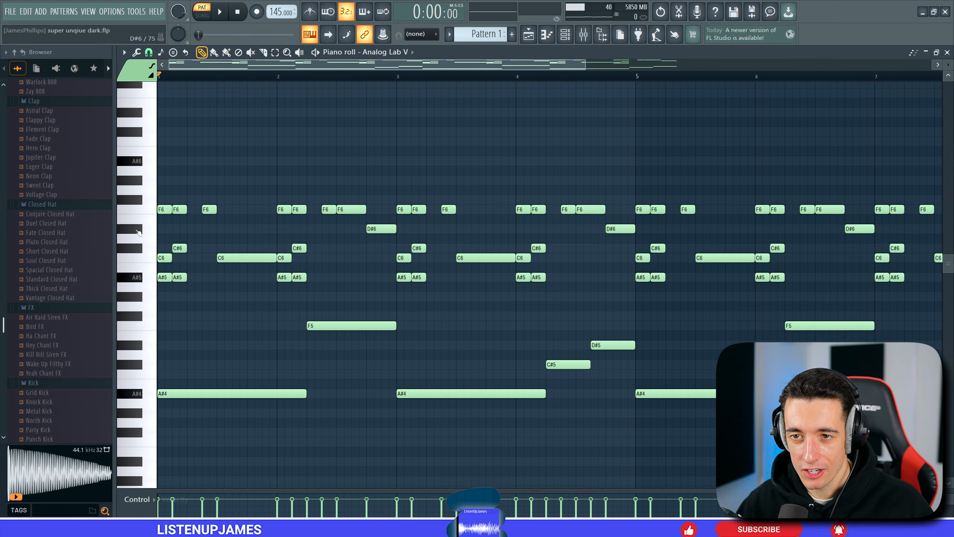
# Play the Analog Lab V melody, and inspect the instruments in the channel rack and the inserts and effects in the mixer
pyautogui.press('space')
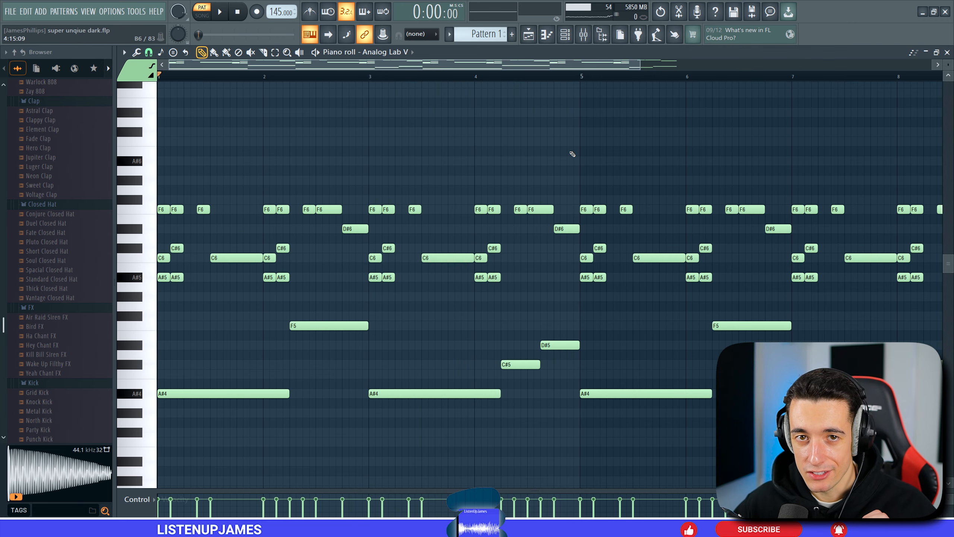
pyautogui.click(565, 35)
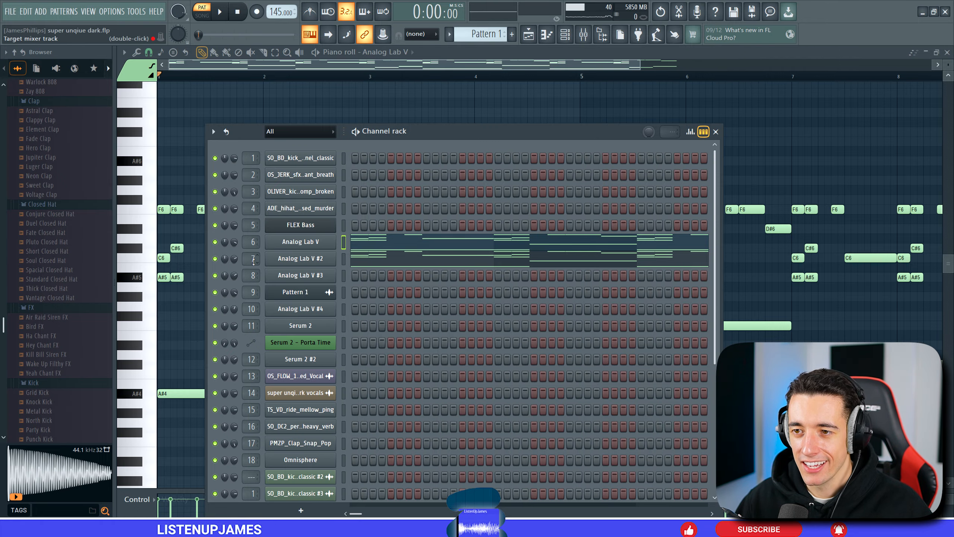
pyautogui.click(583, 34)
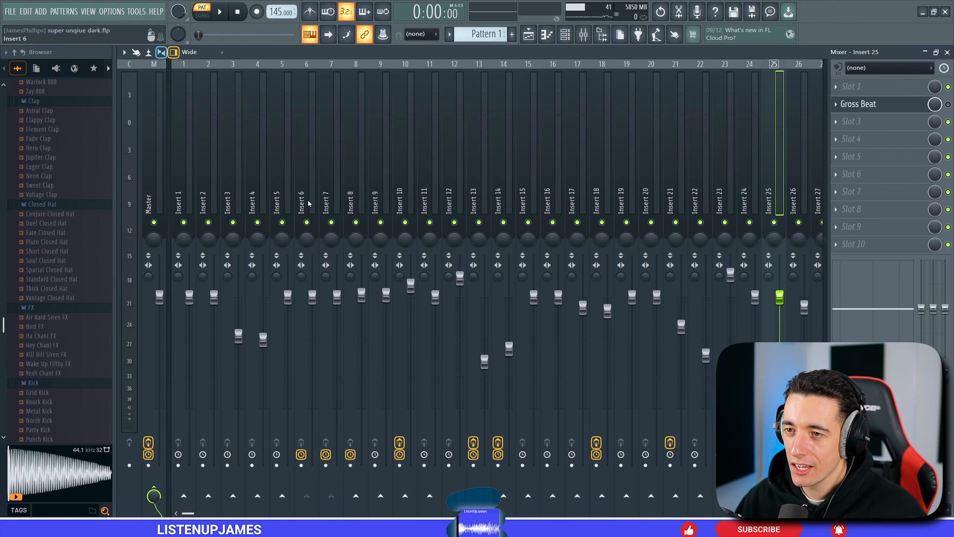
pyautogui.click(309, 203)
pyautogui.click(326, 203)
pyautogui.click(774, 493)
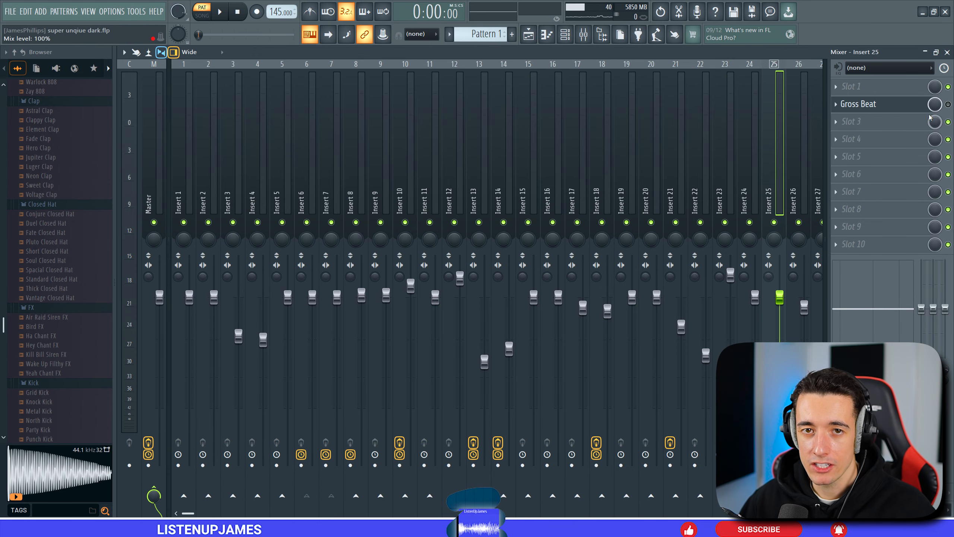
# Return to Pattern 1's piano roll, play the layered Analog Lab V melody and stop playback
pyautogui.press('F7')
pyautogui.press('space')
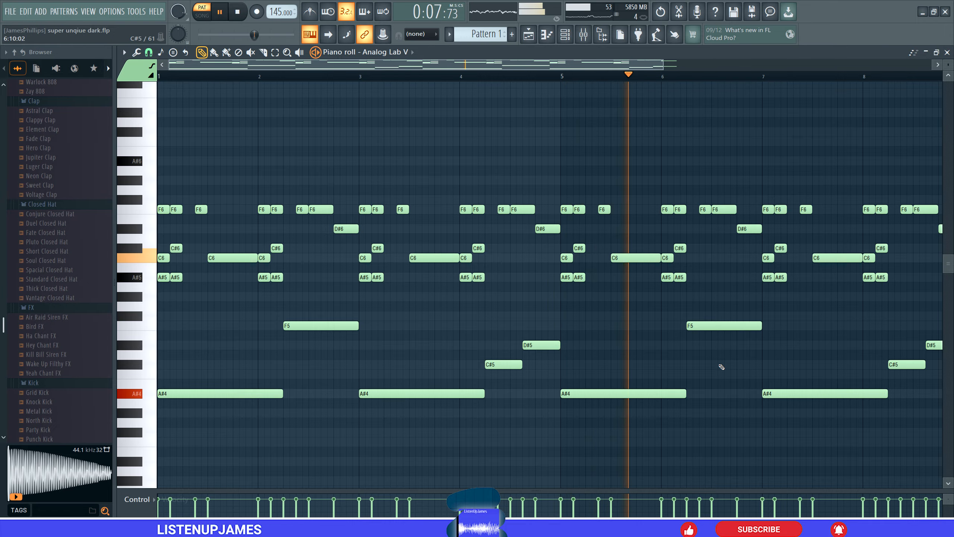
pyautogui.press('space')
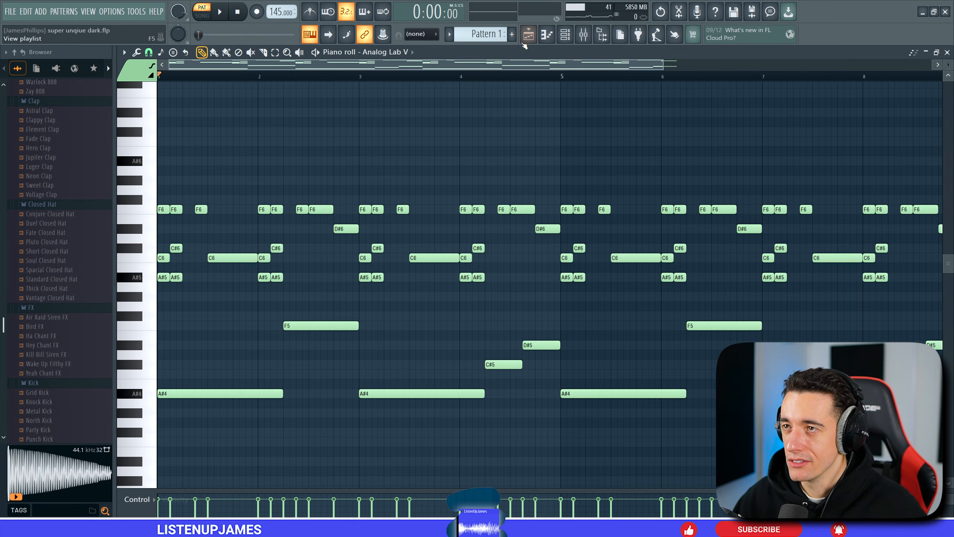
# Render Pattern 1 as an audio clip
pyautogui.click(485, 34)
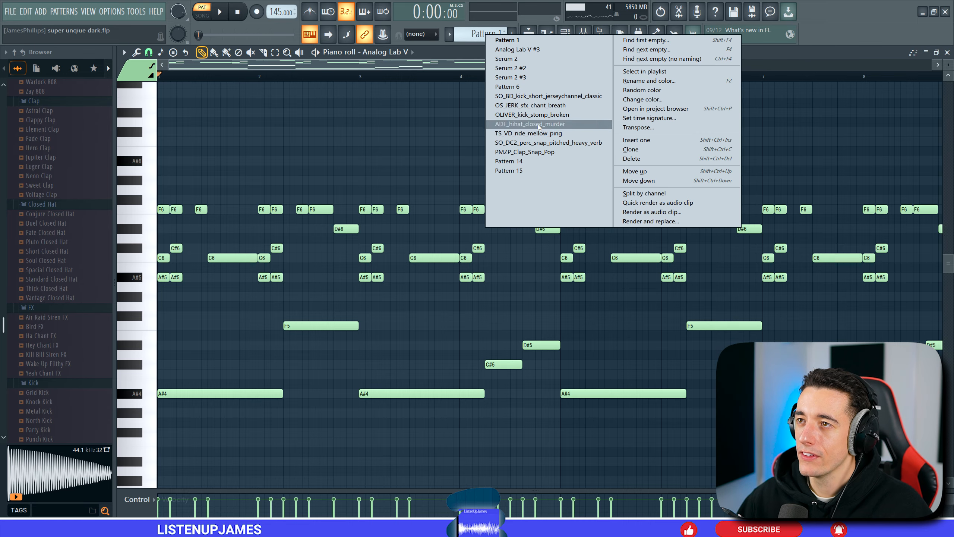
pyautogui.click(652, 212)
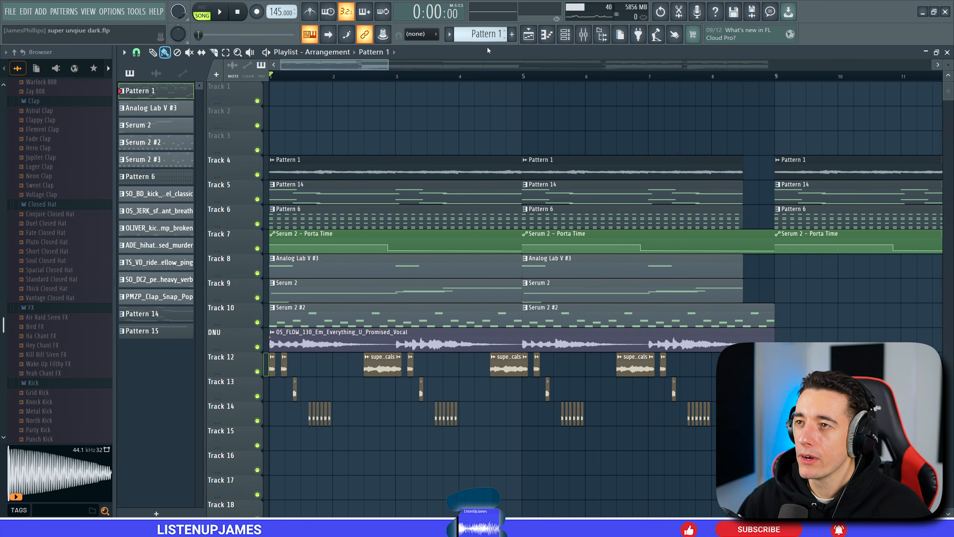
# Review Pattern 14's 3x Osc bass settings, close the synth and play the bass notes in pattern mode
pyautogui.scroll(-2, 486, 36)
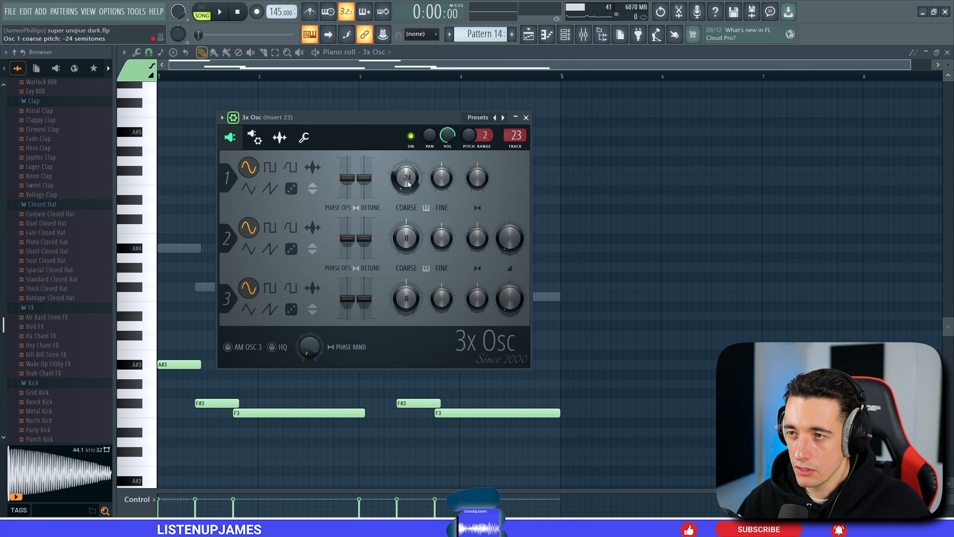
pyautogui.click(526, 117)
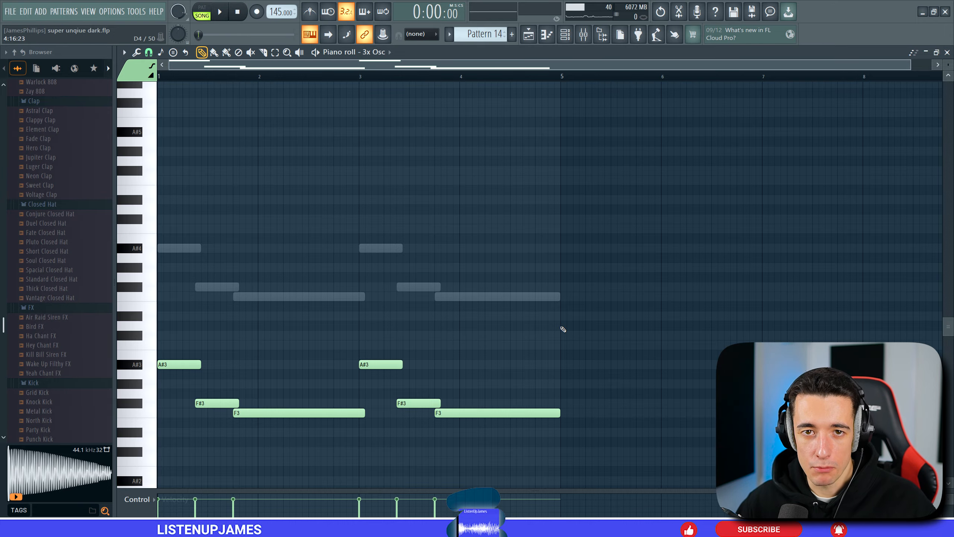
pyautogui.press('l')
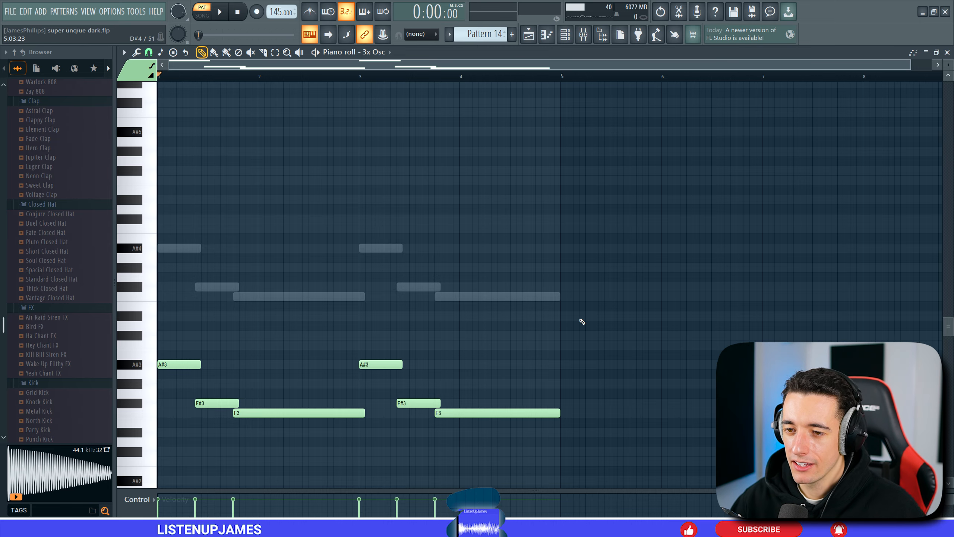
pyautogui.hotkey('ctrl', 'a')
pyautogui.hotkey('ctrl', 'd')
pyautogui.press('space')
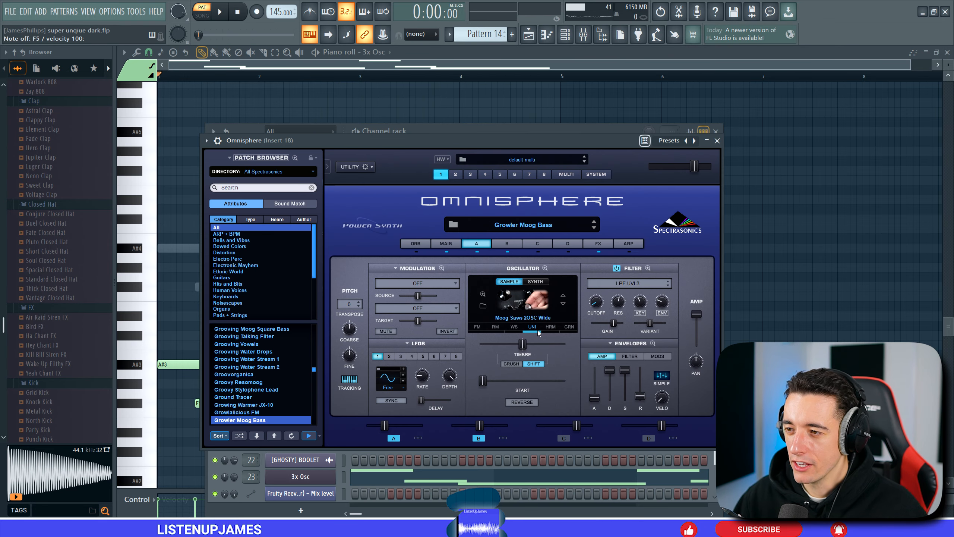
# Open the Unison settings of oscillator layer A in Omnisphere's Growler Moog Bass patch and slightly adjust the detune
pyautogui.click(538, 332)
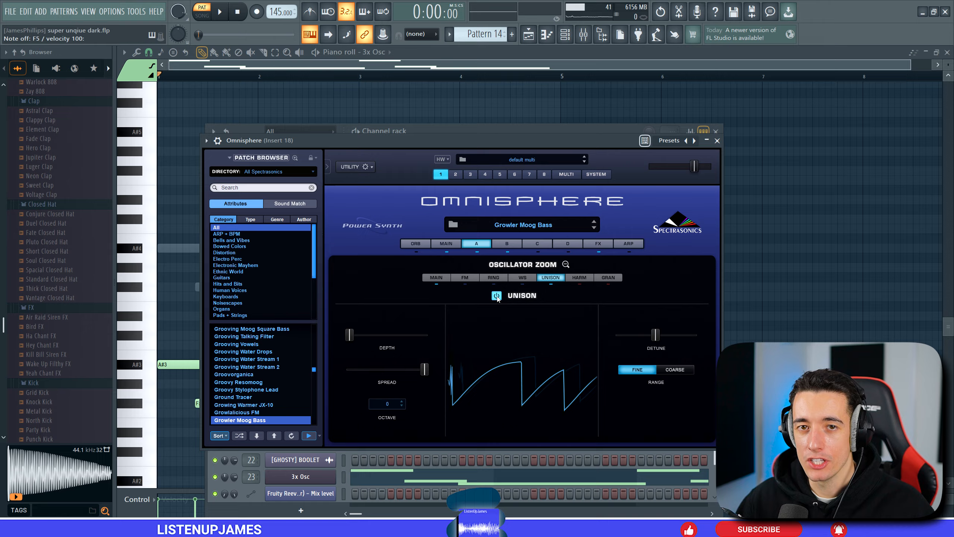
pyautogui.moveTo(653, 334); pyautogui.dragTo(656, 337)
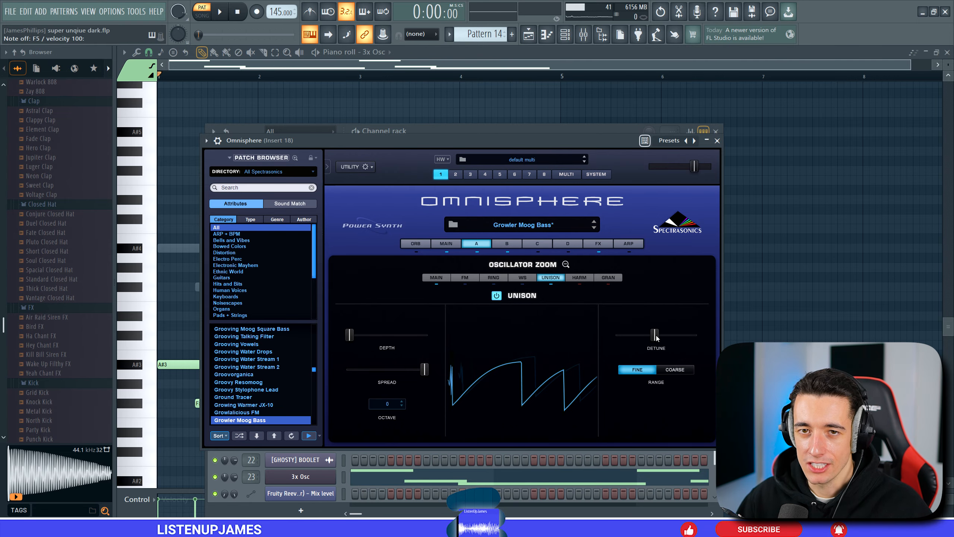
pyautogui.click(789, 185)
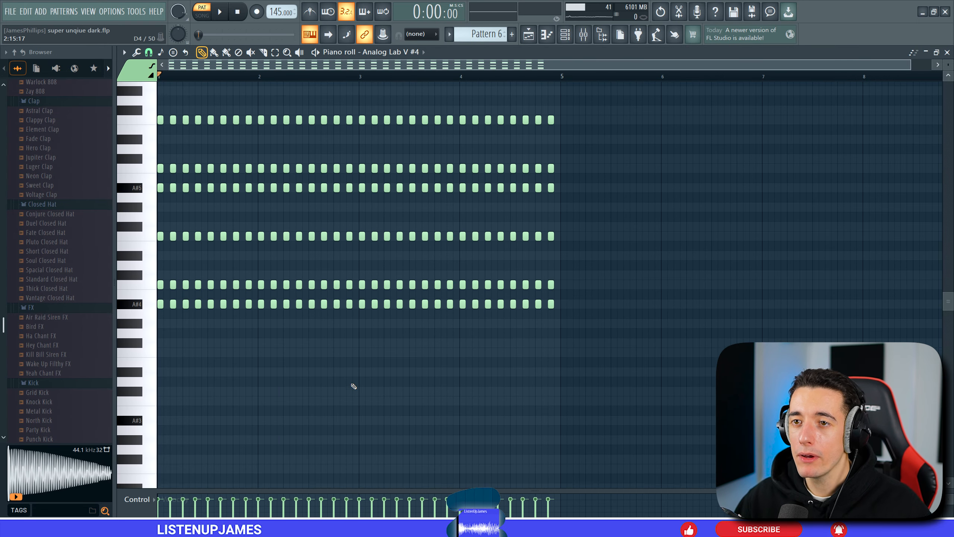
# Examine Pattern 6's Analog Lab V notes and the Serum 2 patch, close the synth window and play the Serum 2 pattern
pyautogui.scroll(3, 347, 394)
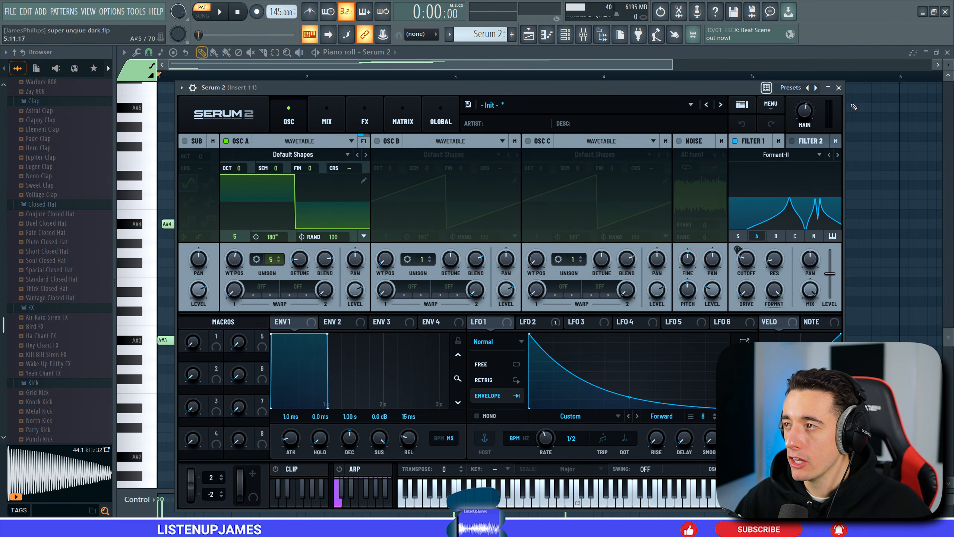
pyautogui.click(839, 88)
pyautogui.moveTo(264, 161); pyautogui.dragTo(186, 351)
pyautogui.hotkey('ctrl', 's')
pyautogui.keyDown('ctrl'); pyautogui.click(406, 295); pyautogui.keyUp('ctrl')
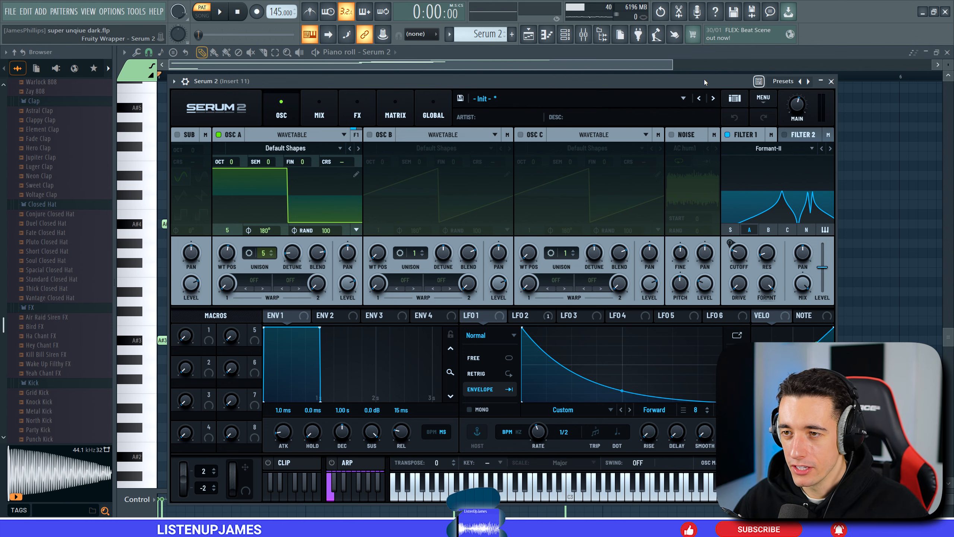
pyautogui.click(831, 81)
pyautogui.press('space')
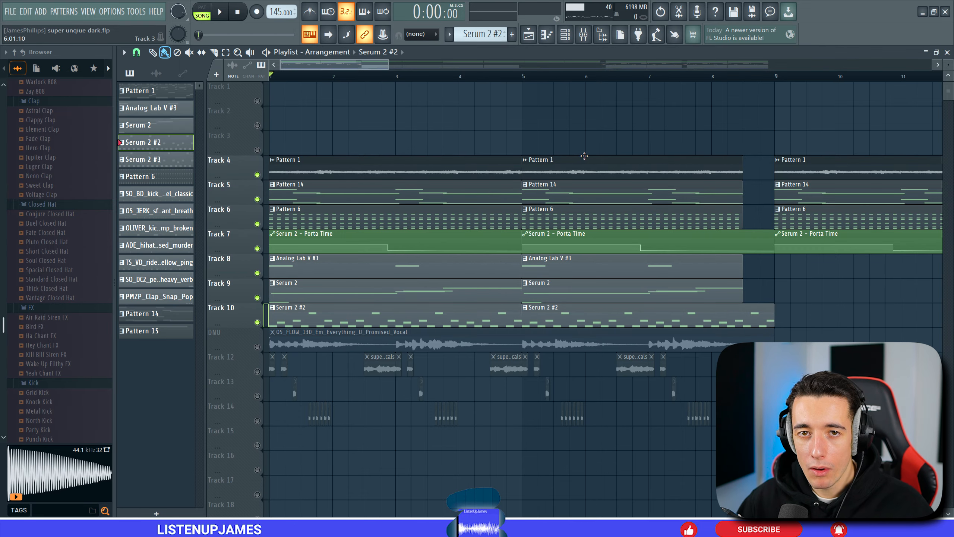
# Adjust Serum 2's Porta Time to 534 ms and create an automation clip for that parameter
pyautogui.moveTo(347, 243)
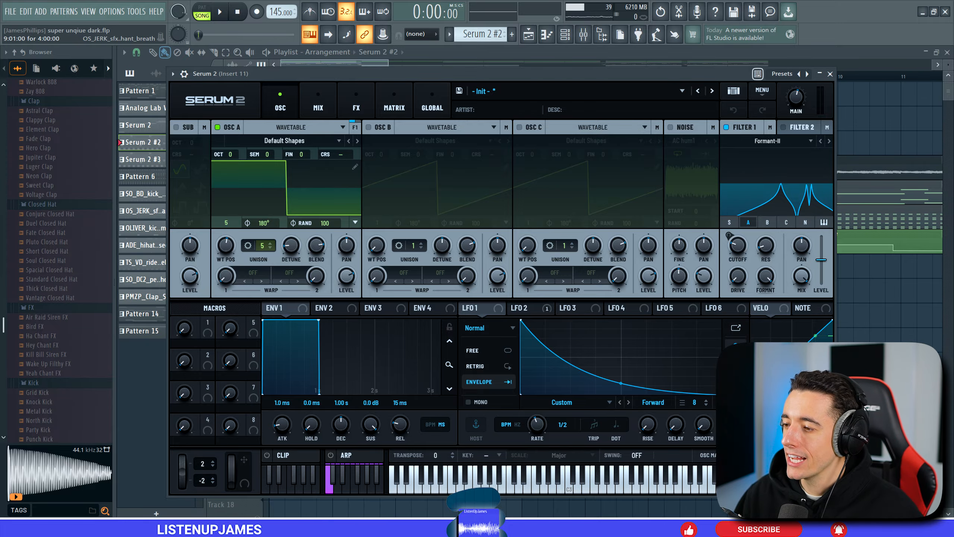
pyautogui.moveTo(792, 473); pyautogui.dragTo(792, 451)
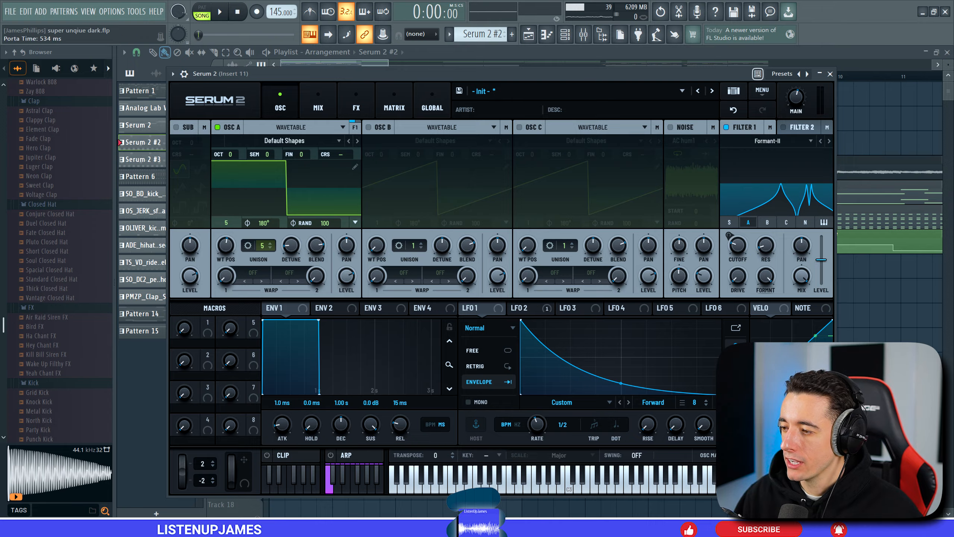
pyautogui.click(136, 11)
pyautogui.moveTo(163, 187)
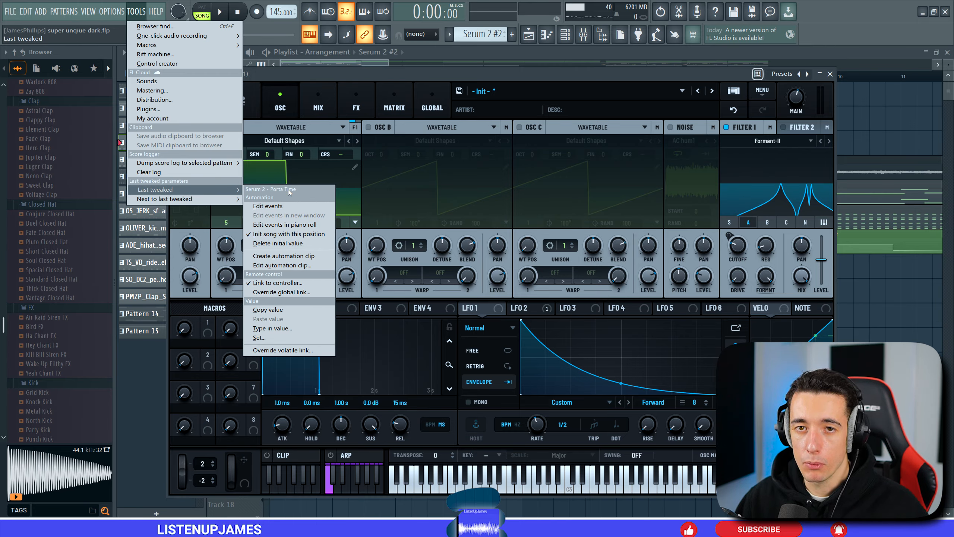
pyautogui.click(291, 259)
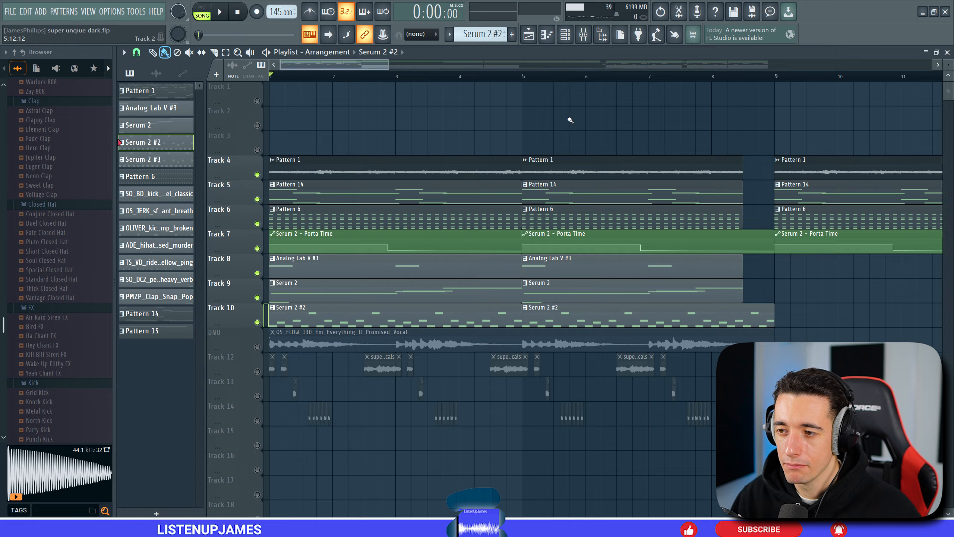
# Play the arrangement, solo the DNU track and listen to its OS_FLOW_130_Em_Everything_U_Promised_Vocal sample
pyautogui.press('space')
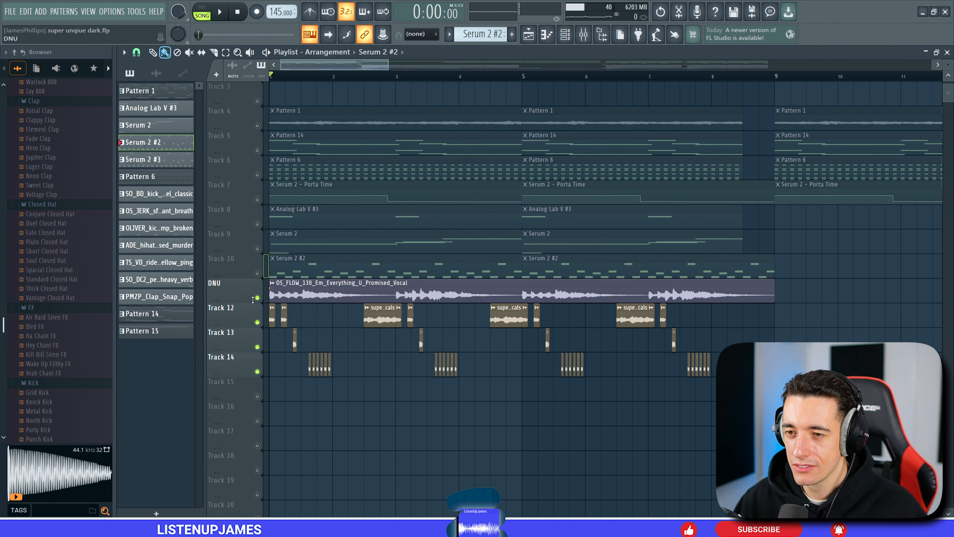
pyautogui.keyDown('ctrl'); pyautogui.click(257, 298); pyautogui.keyUp('ctrl')
pyautogui.keyDown('ctrl'); pyautogui.scroll(2, 325, 291); pyautogui.keyUp('ctrl')
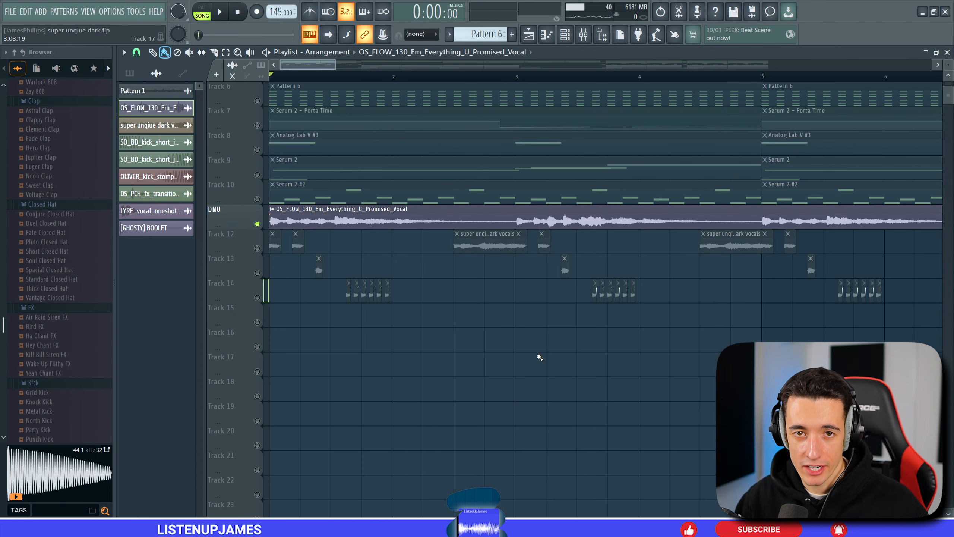
pyautogui.press('space')
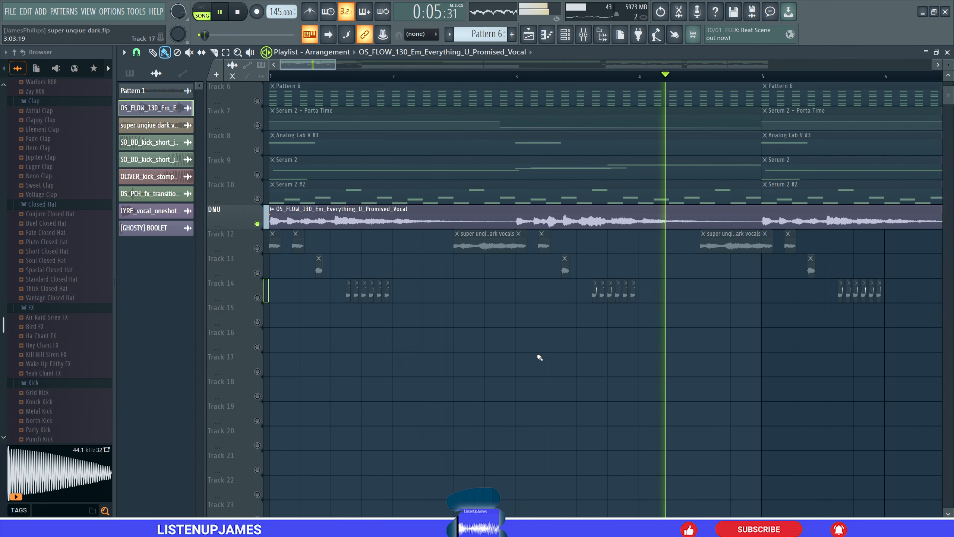
pyautogui.press('space')
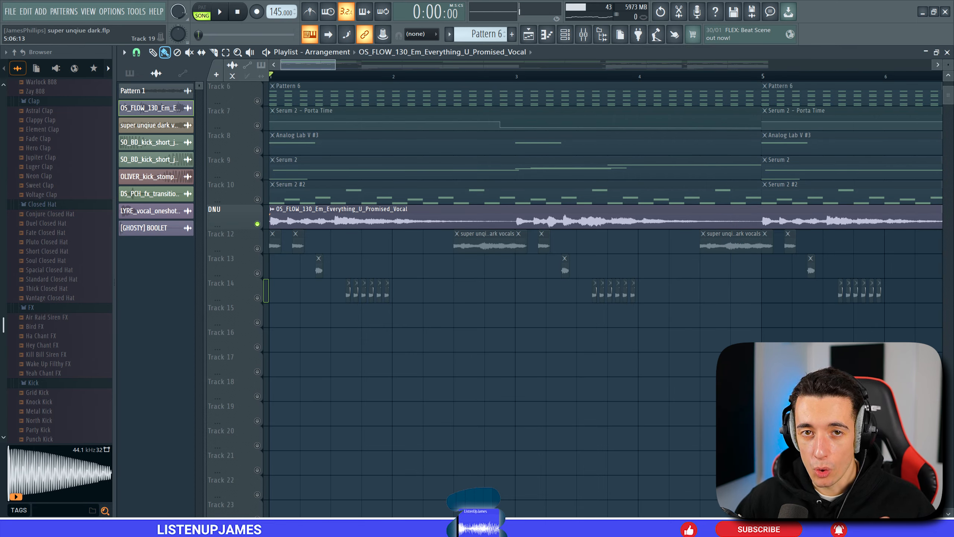
# Select the playlist range from bar 1 to bar 5 and open the project's audio export options
pyautogui.click(762, 76)
pyautogui.moveTo(763, 77); pyautogui.dragTo(270, 76)
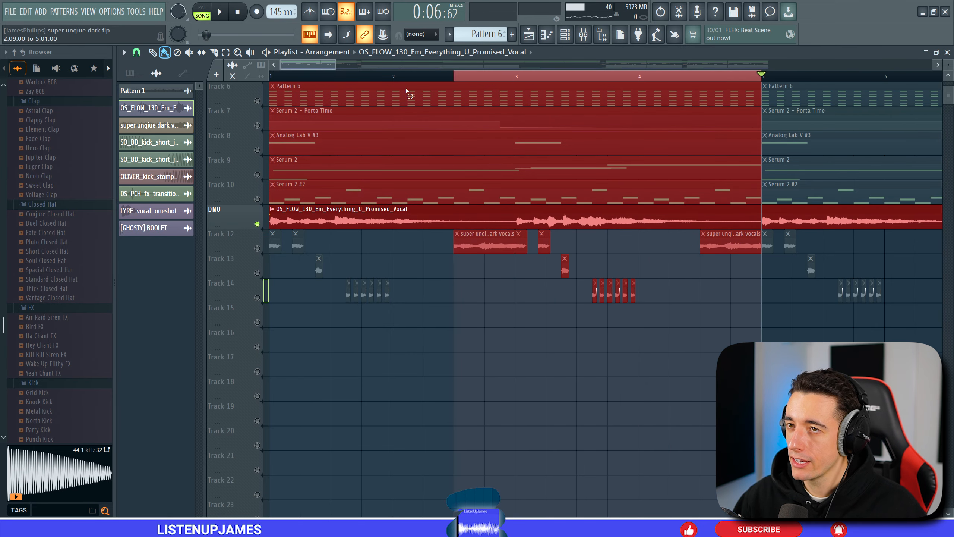
pyautogui.click(10, 11)
pyautogui.moveTo(76, 117)
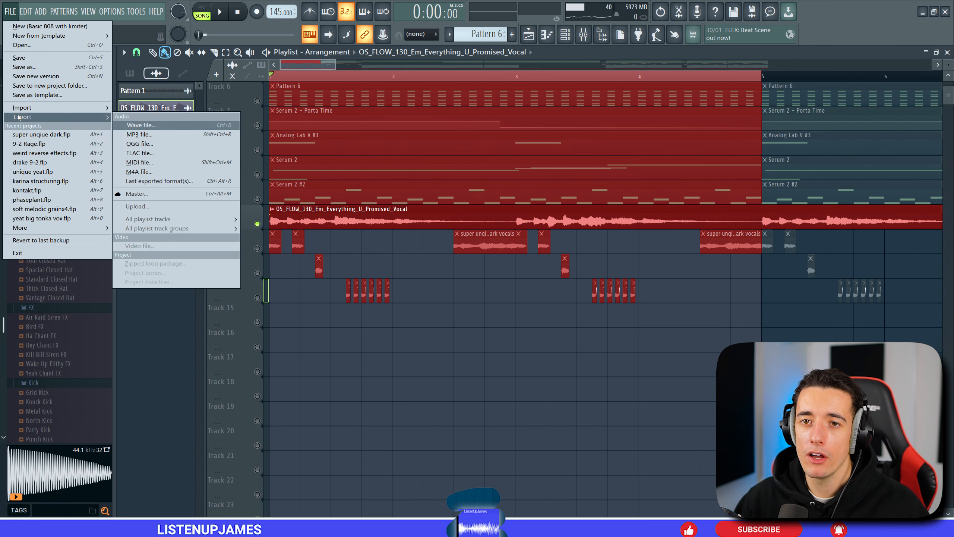